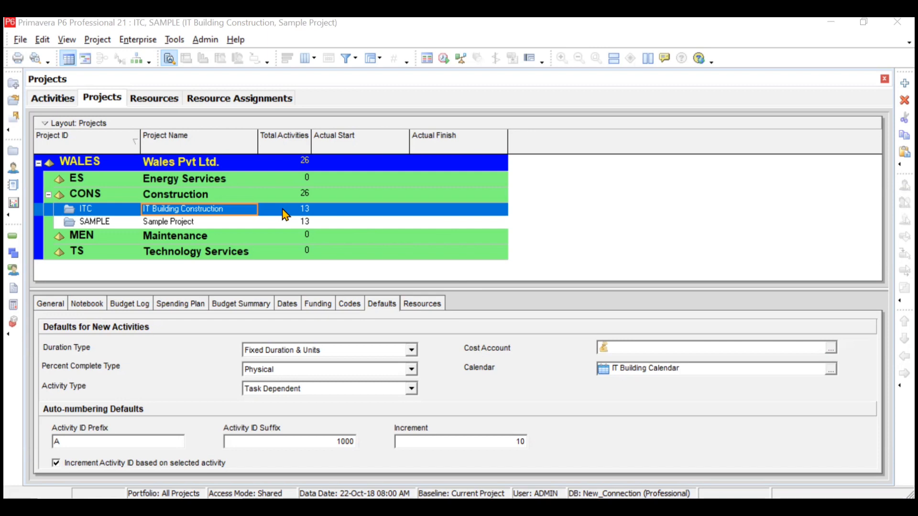
Open baseline maintenance for the open projects and select IT Building Construction as the project to baseline
click(203, 223)
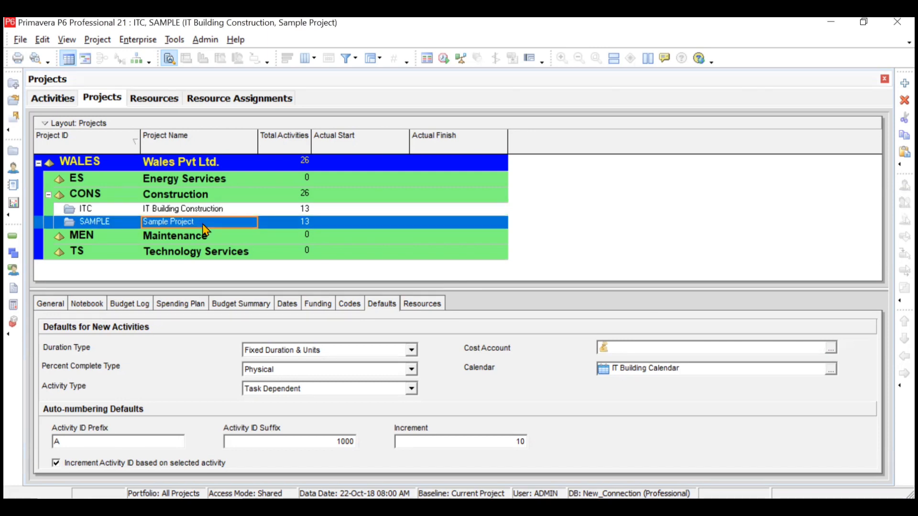
click(132, 211)
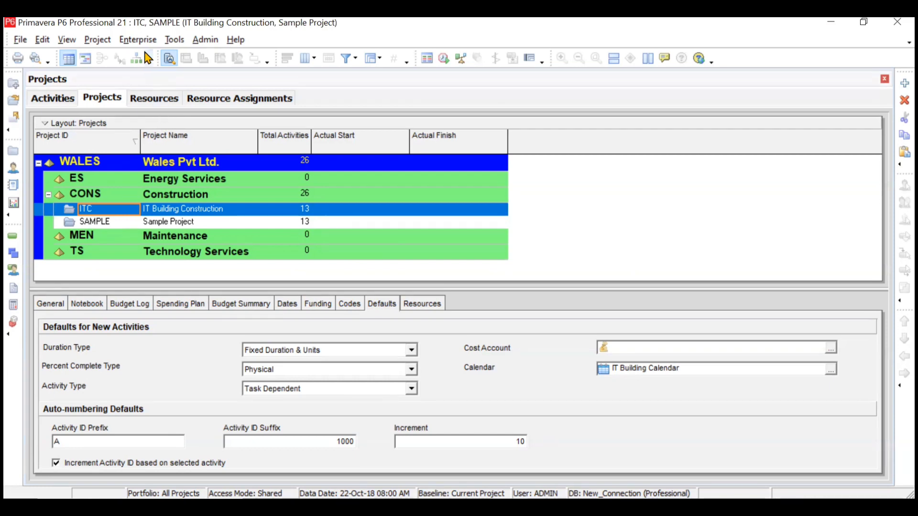
click(97, 40)
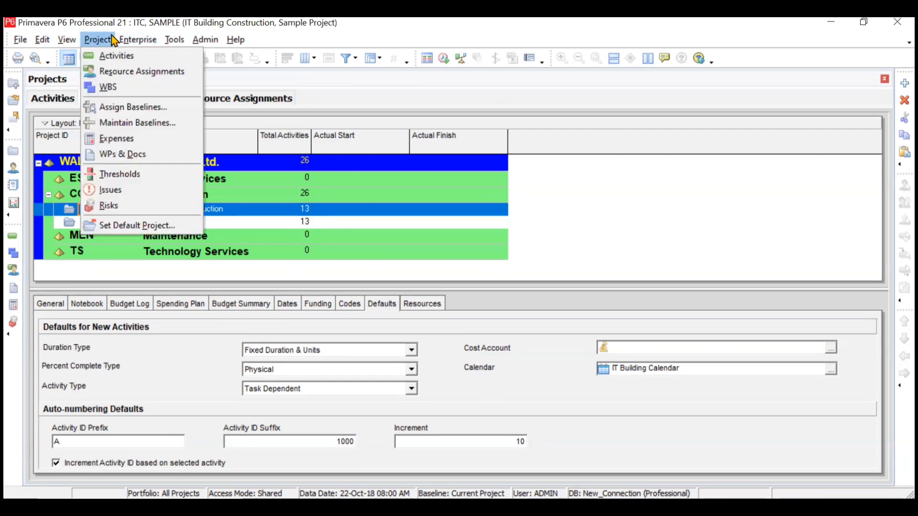
click(98, 39)
click(138, 39)
mouse_move(100, 40)
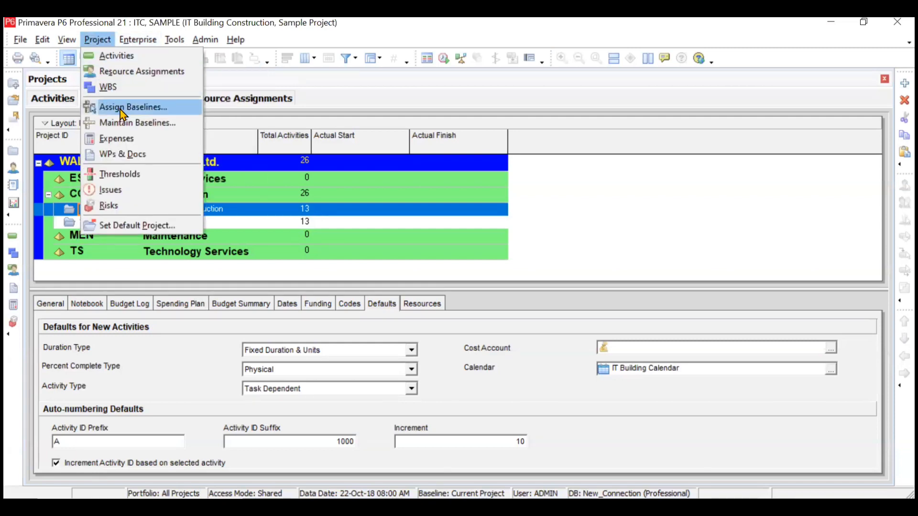
click(125, 123)
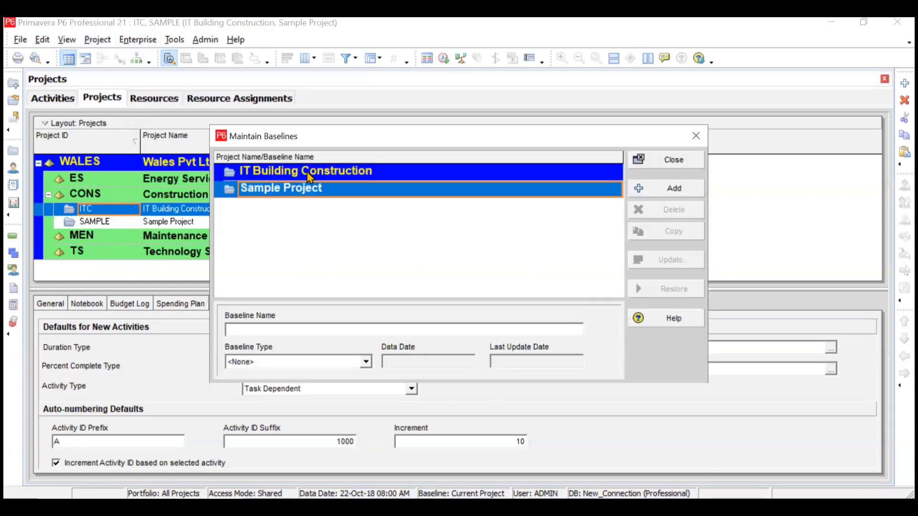
click(322, 172)
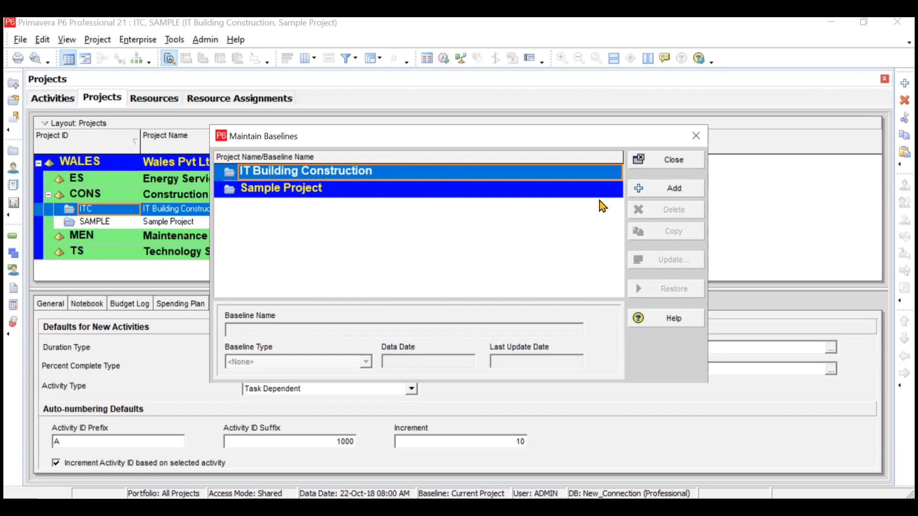
click(662, 191)
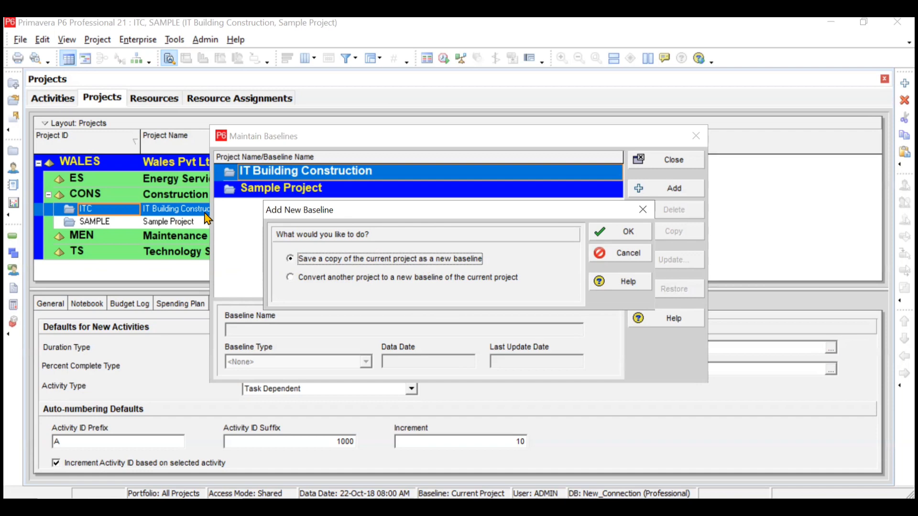
click(290, 278)
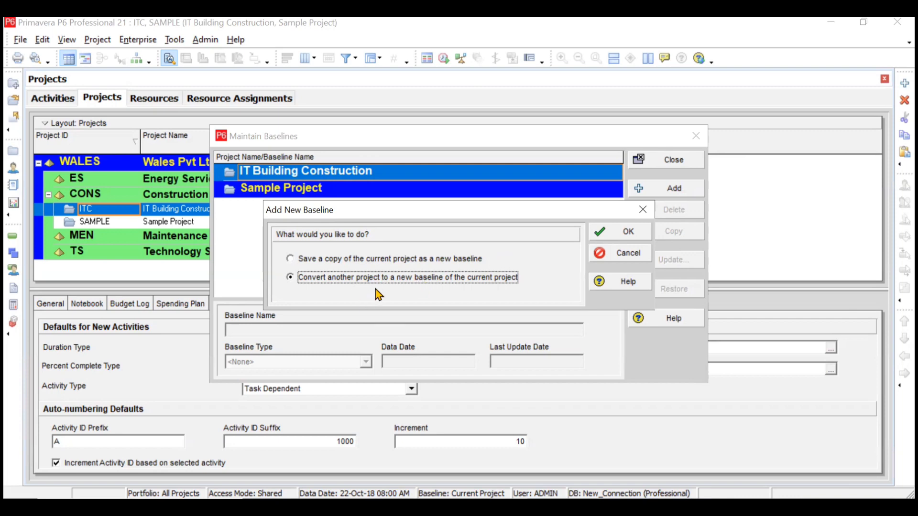
click(625, 233)
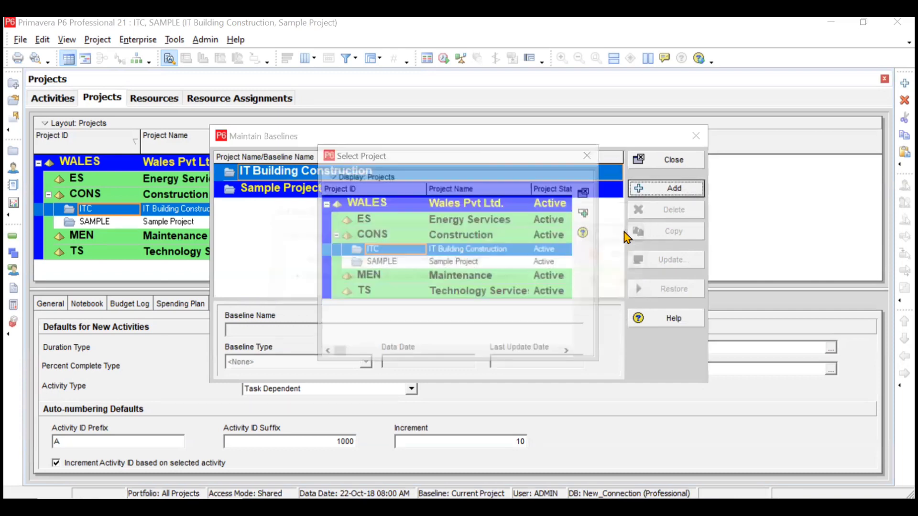
click(408, 264)
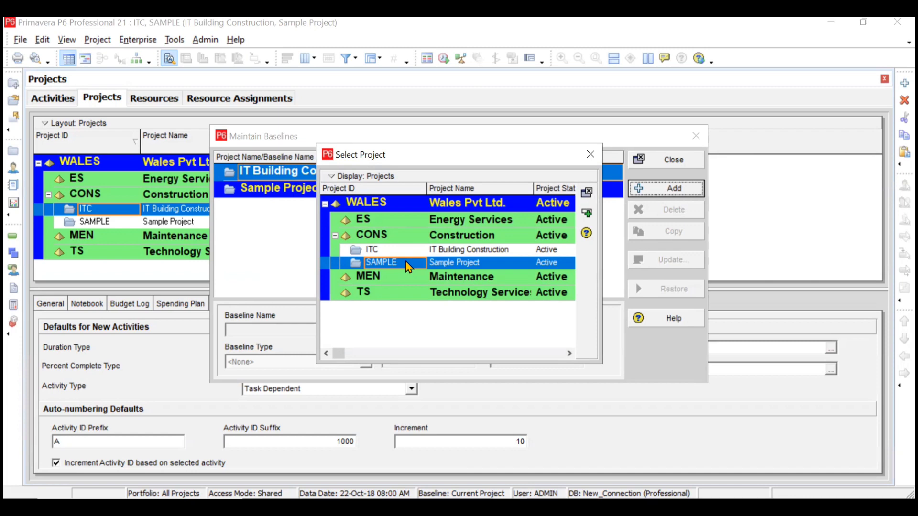
click(586, 157)
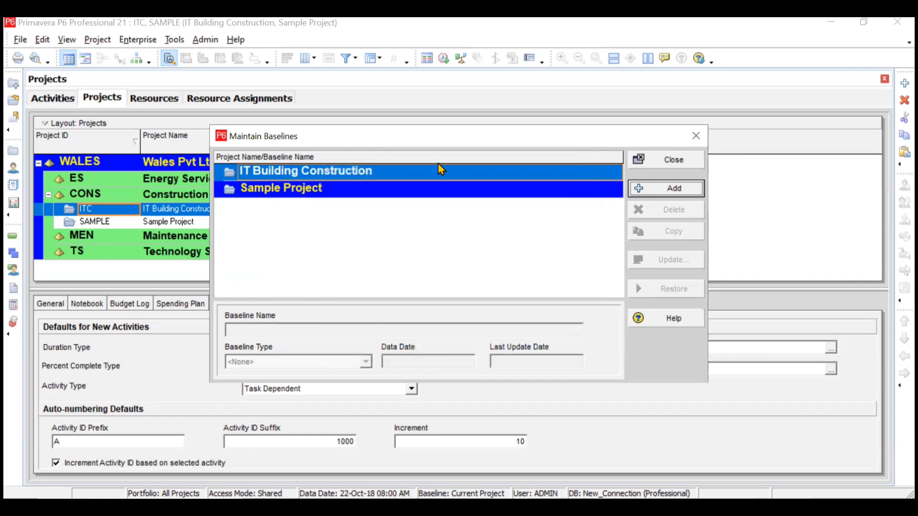
Save a copy of the current IT Building Construction project as a new baseline and close baseline maintenance
click(685, 190)
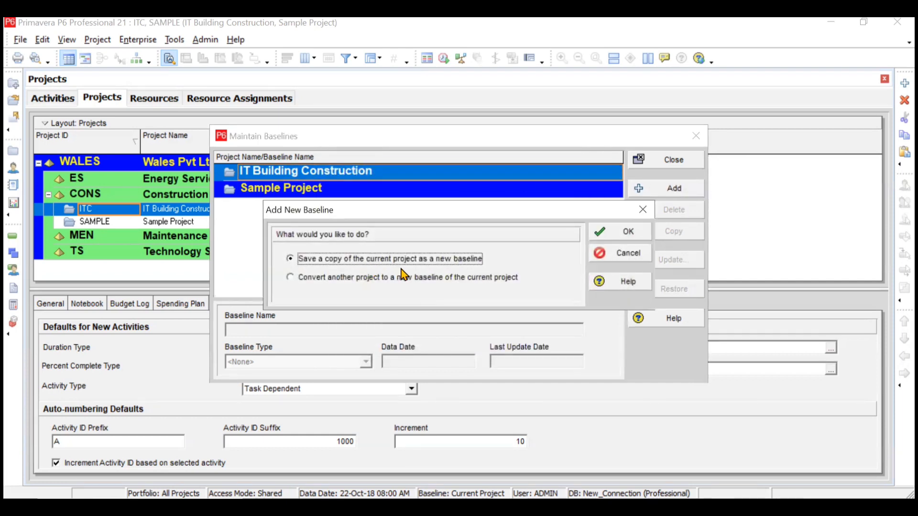
click(618, 234)
click(370, 187)
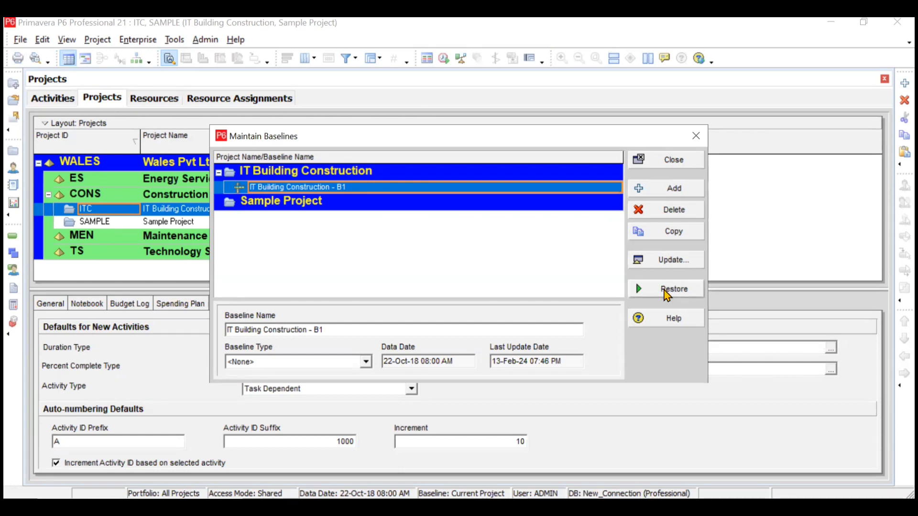
click(674, 160)
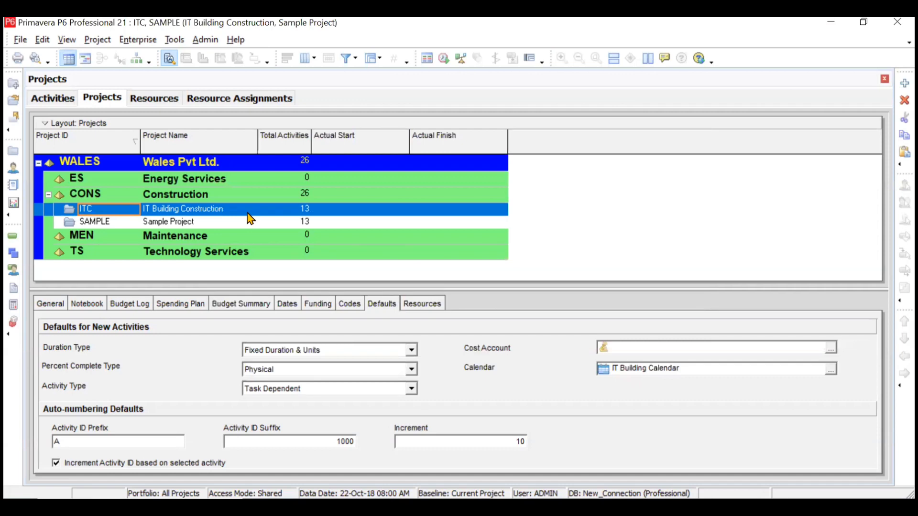
Restore the IT Building Construction - B1 baseline as a separate project, confirming that it is unlinked from the current project
click(113, 41)
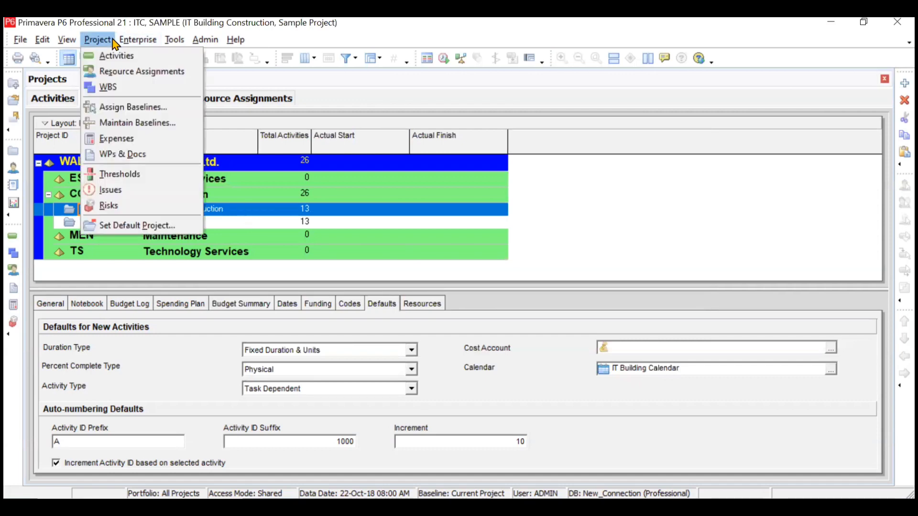
click(119, 125)
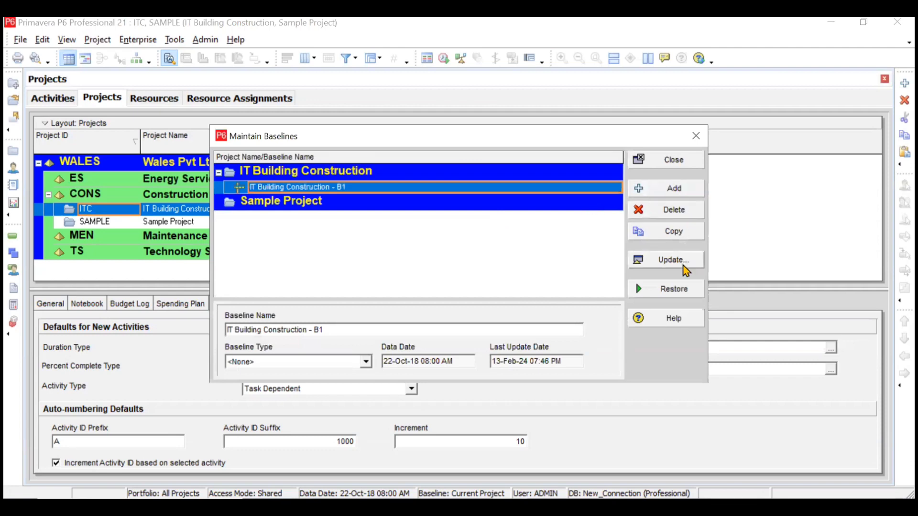
click(685, 289)
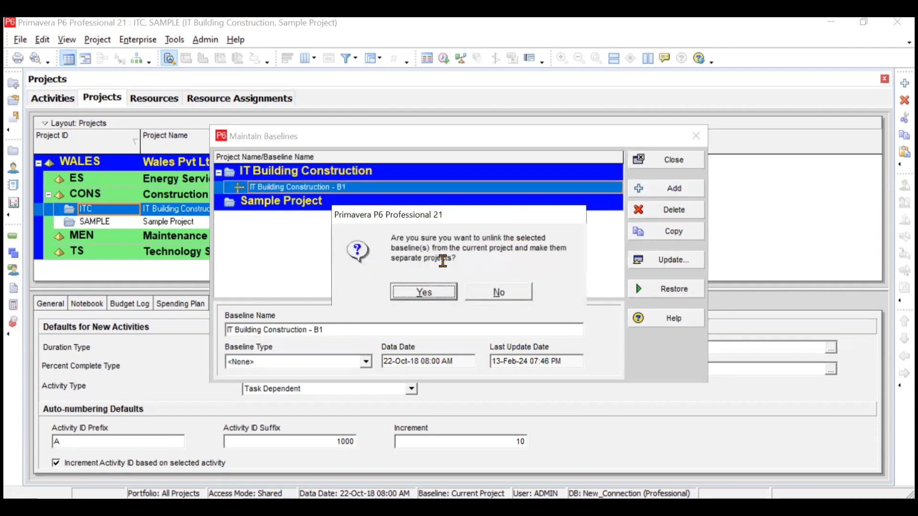
click(442, 293)
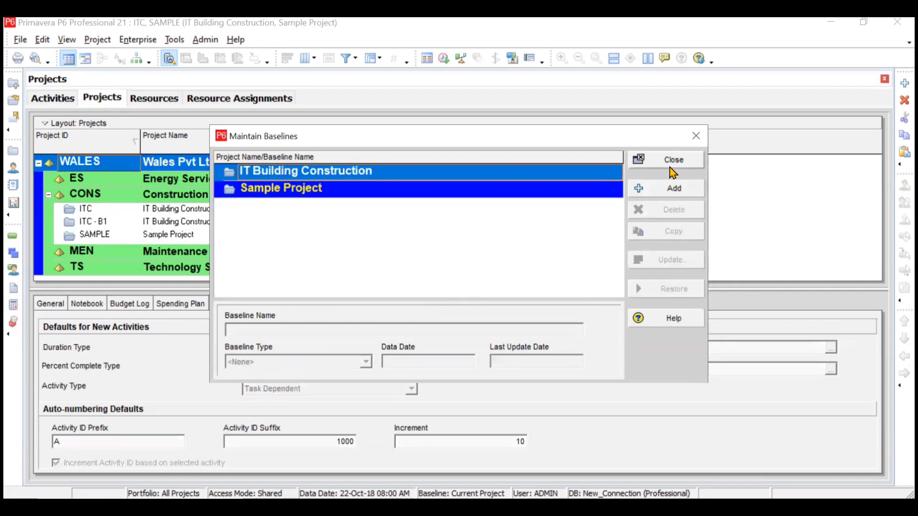
click(686, 168)
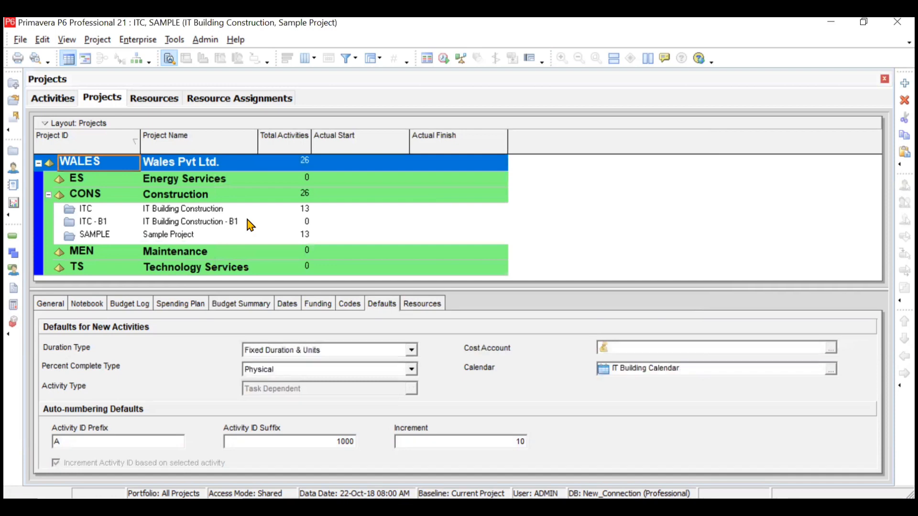
Convert the separate ITC - B1 project to a new baseline of IT Building Construction
click(249, 223)
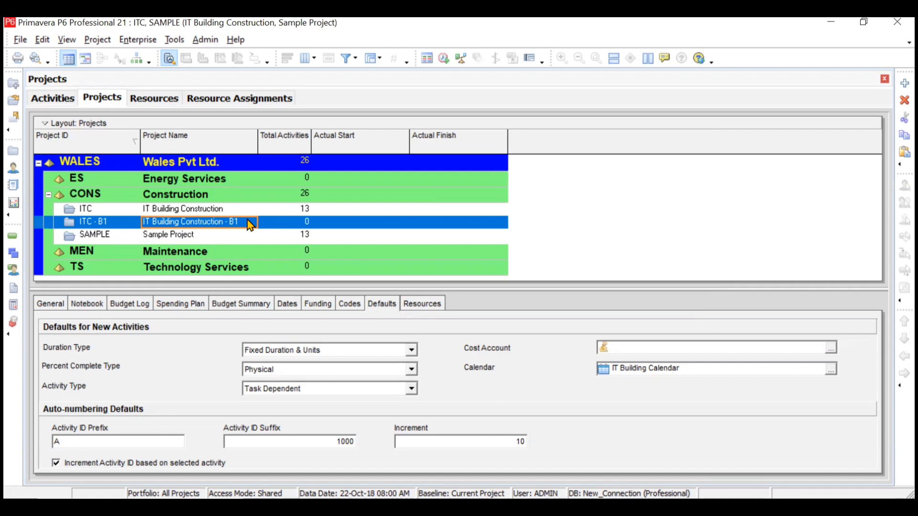
click(237, 210)
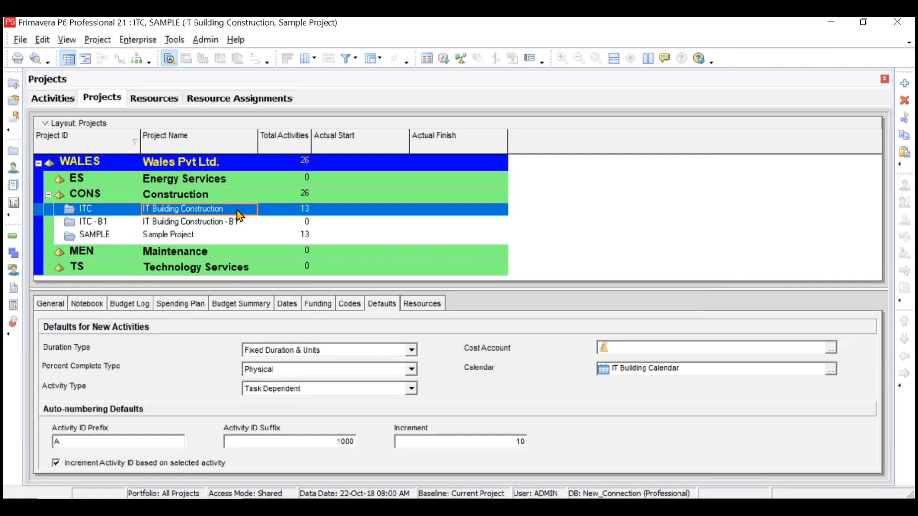
click(240, 221)
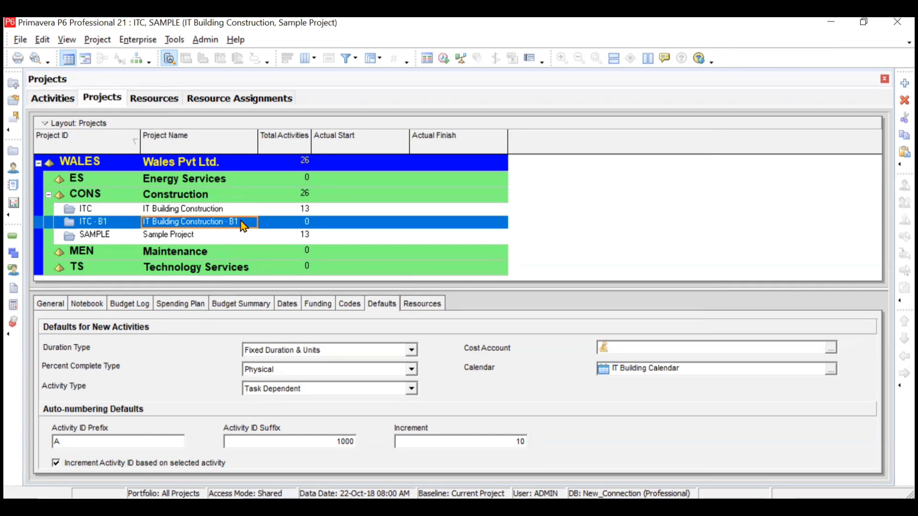
click(97, 39)
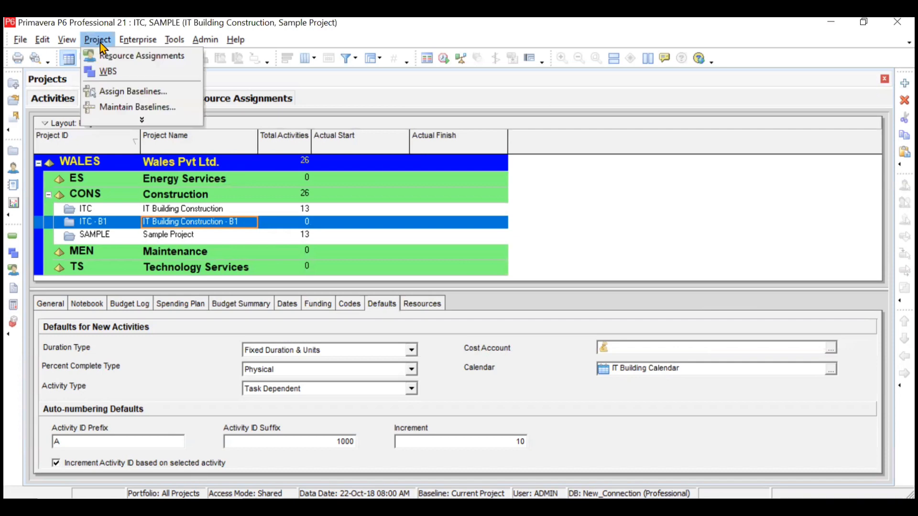
click(138, 107)
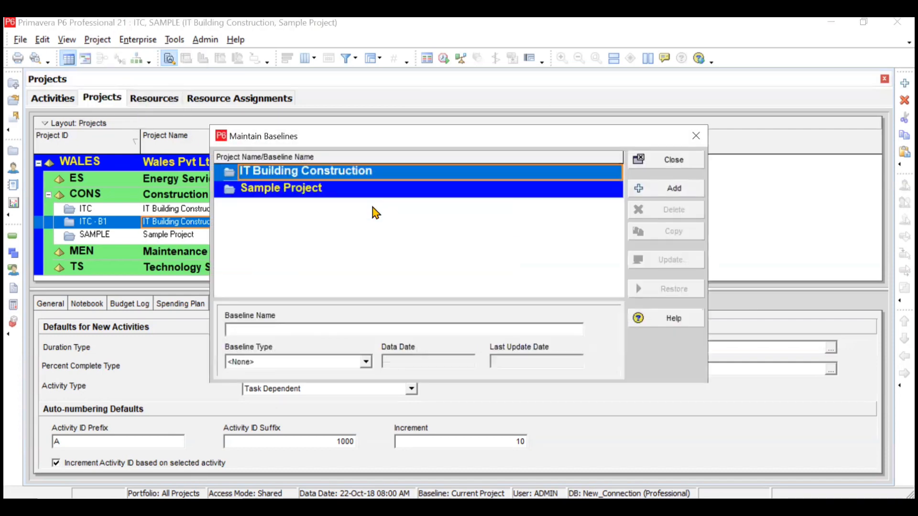
click(690, 191)
click(371, 282)
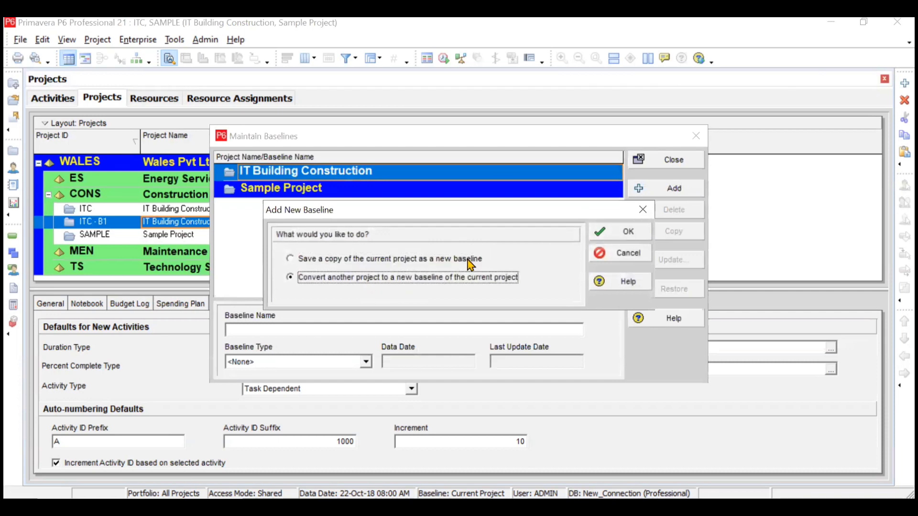
click(645, 234)
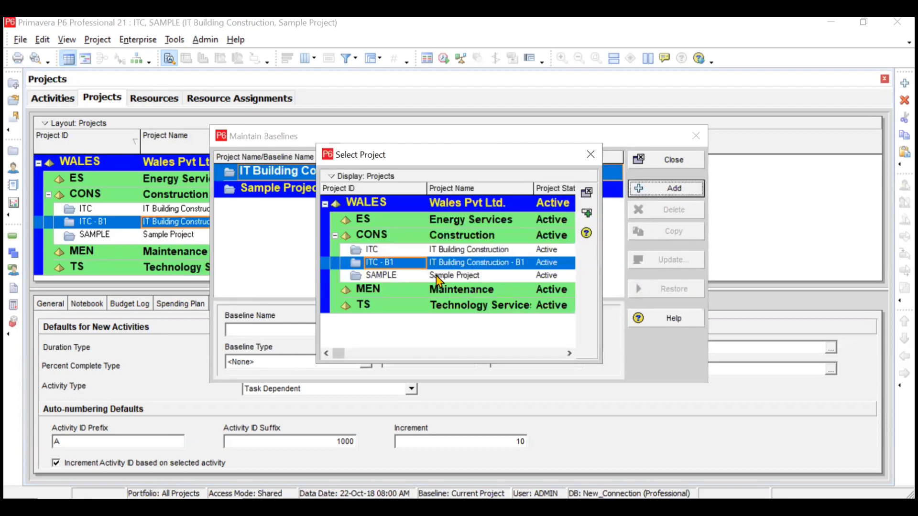
click(586, 212)
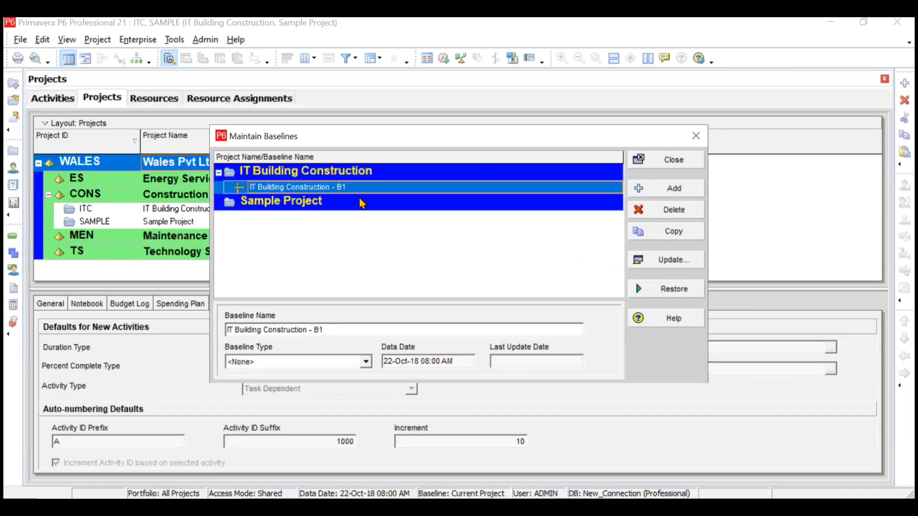
click(670, 163)
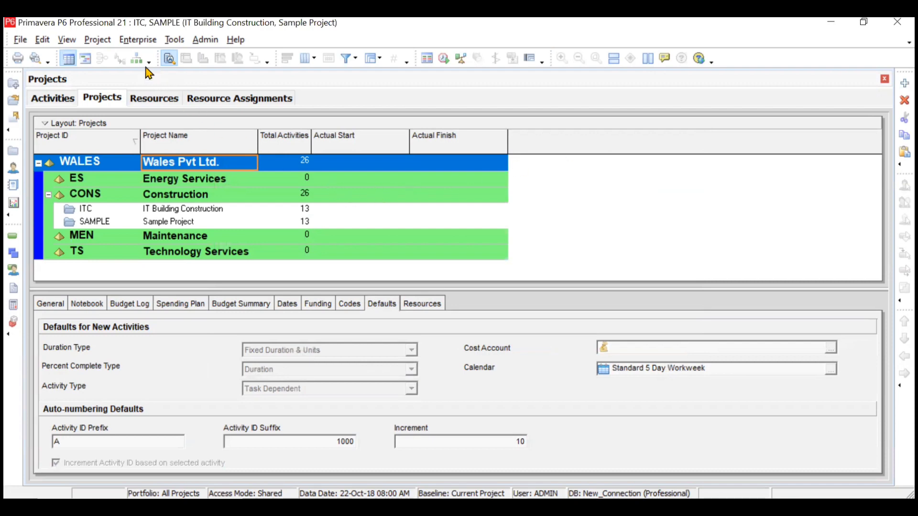
Assign IT Building Construction - B1 as both the project baseline and the primary user baseline of the ITC project
click(101, 41)
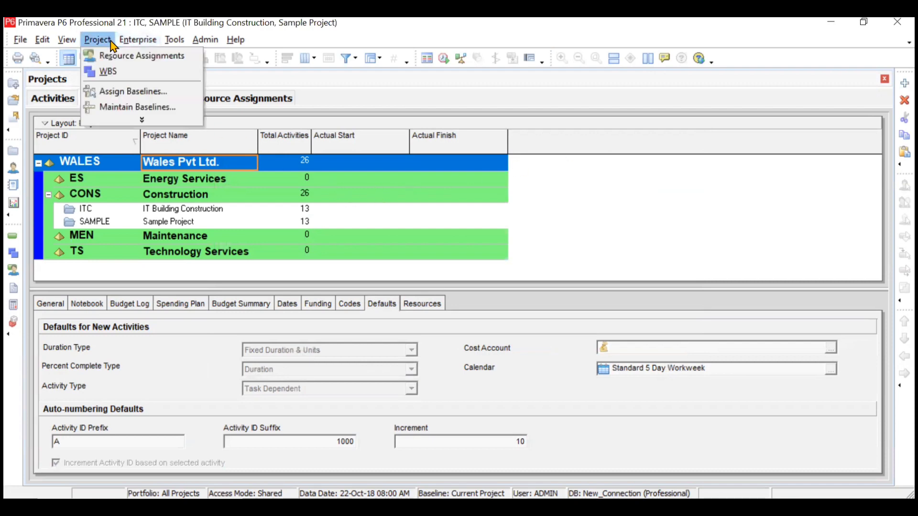
click(121, 95)
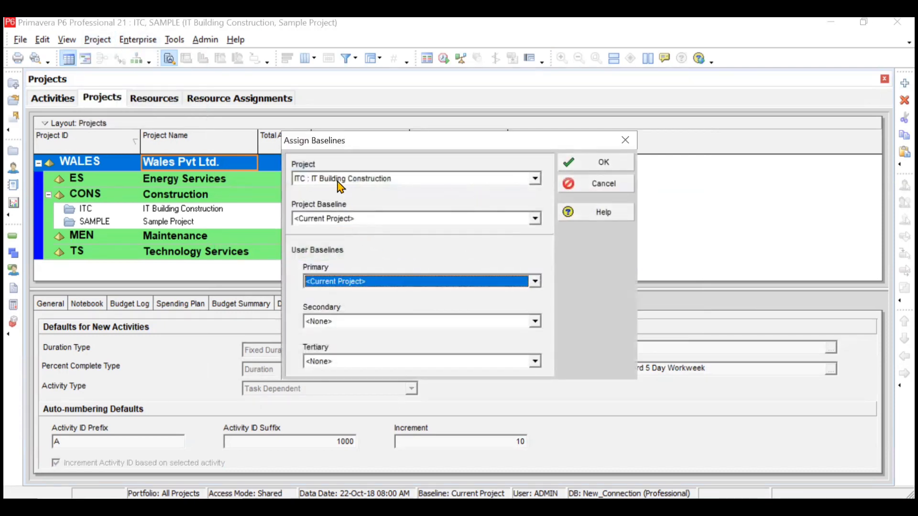
click(434, 179)
click(434, 182)
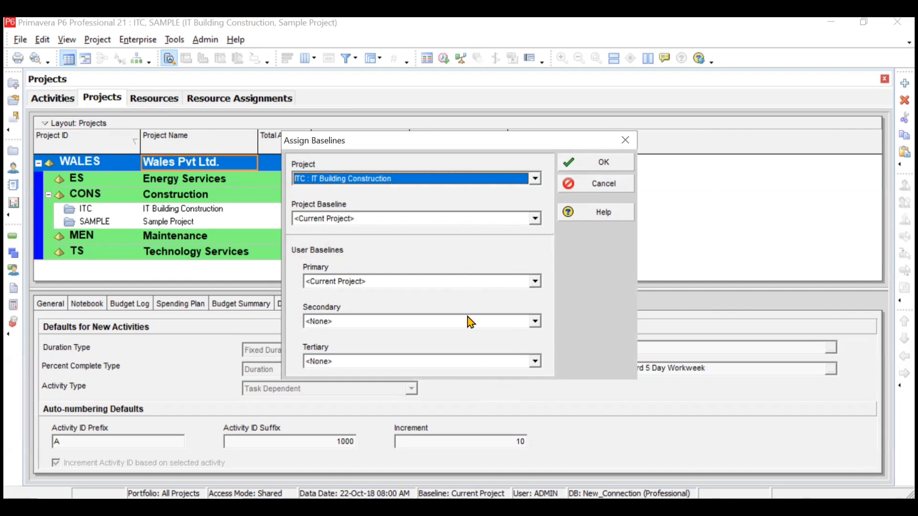
click(454, 221)
click(416, 243)
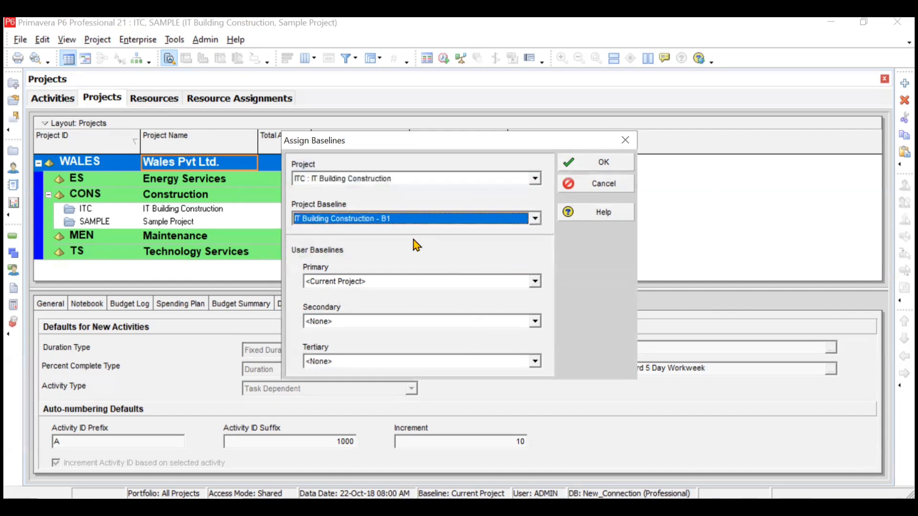
click(435, 282)
click(381, 306)
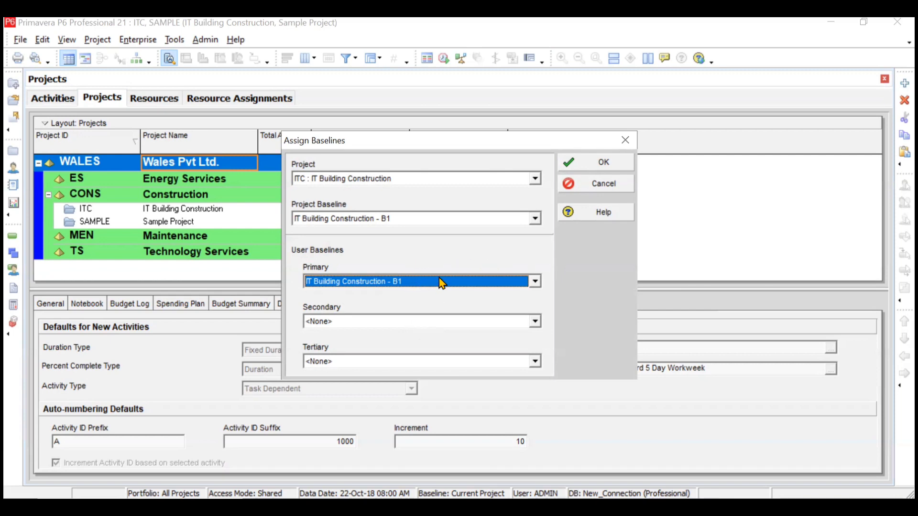
click(598, 168)
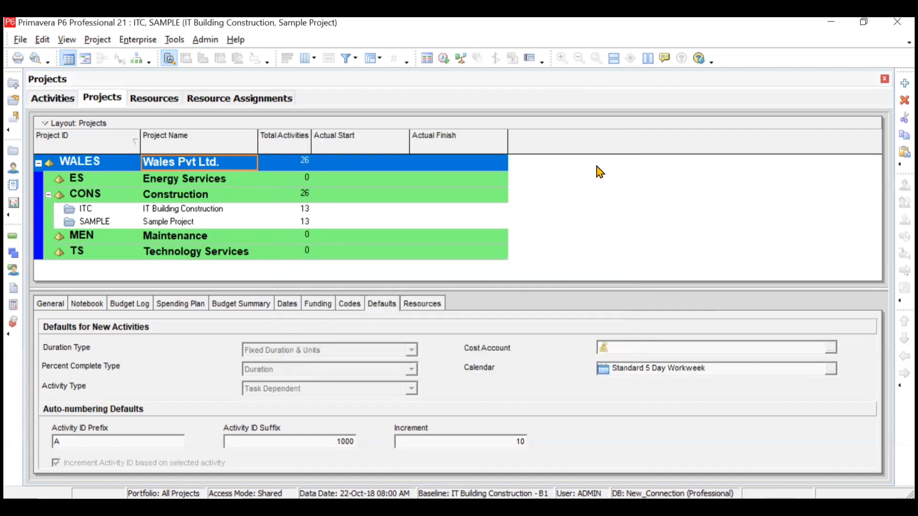
click(262, 209)
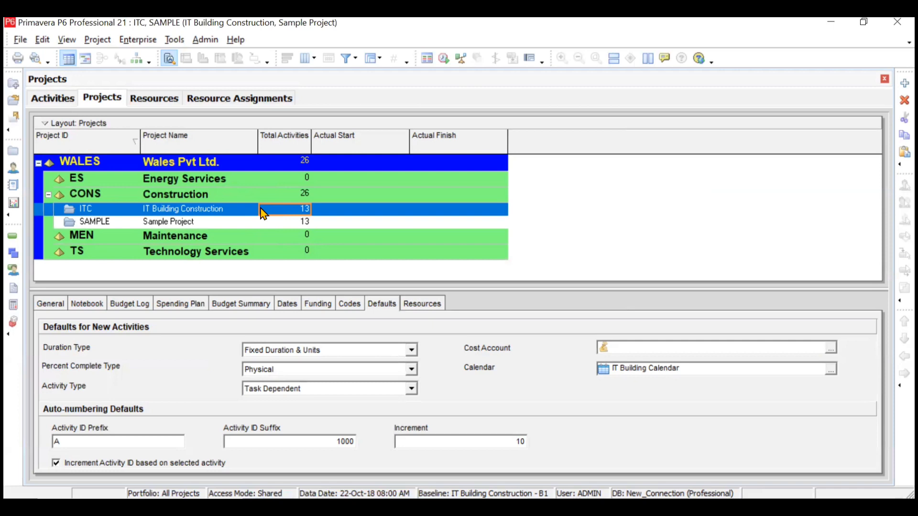
Start updating the IT Building Construction - B1 baseline, including work products and documents plus project risks, issues and thresholds
click(98, 39)
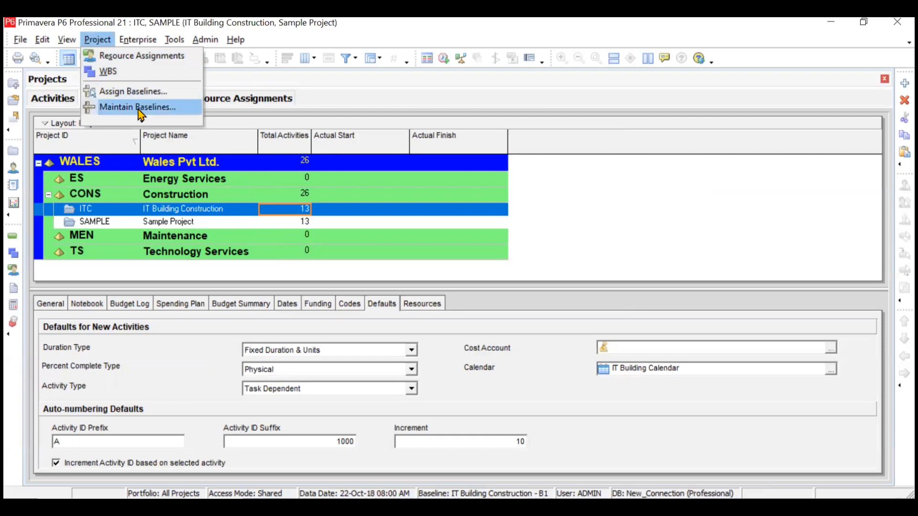
click(139, 108)
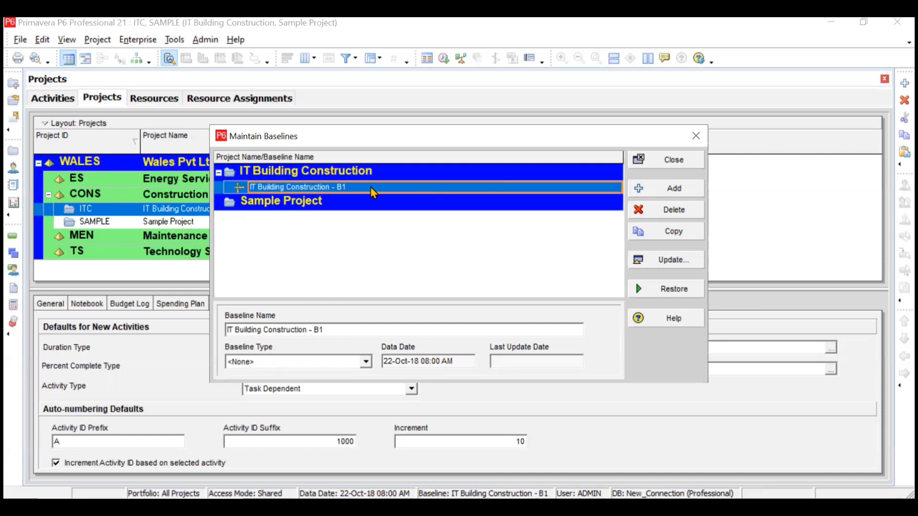
click(674, 261)
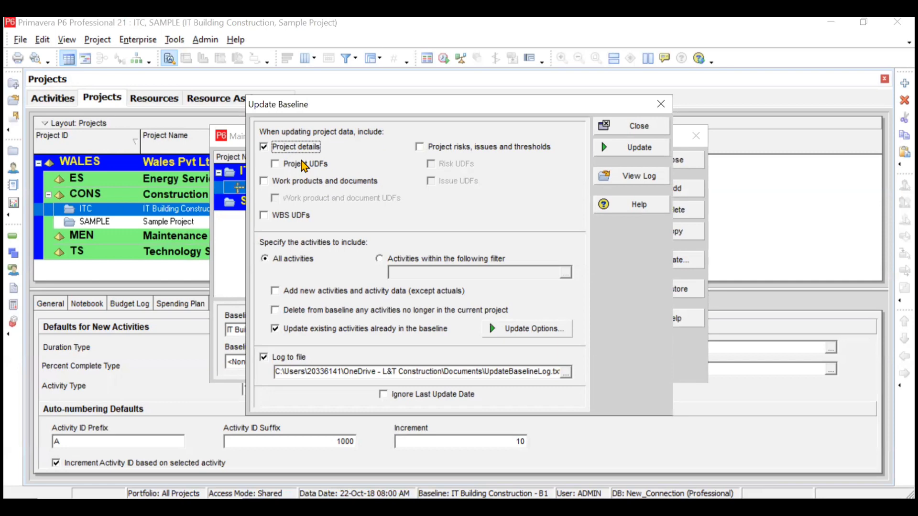
click(265, 183)
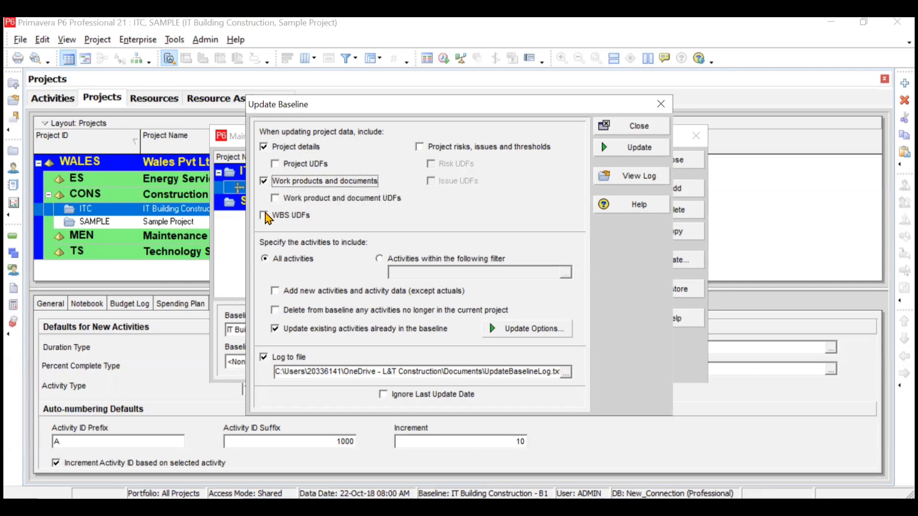
click(420, 147)
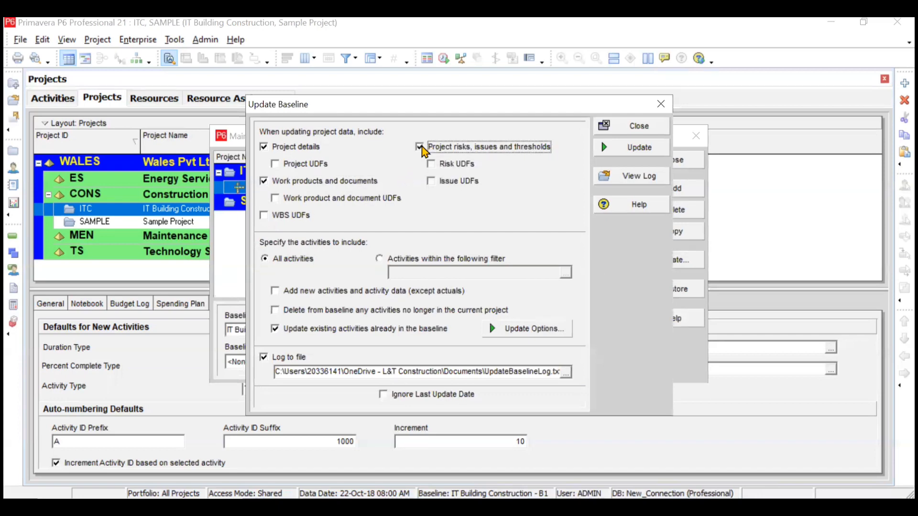
click(378, 259)
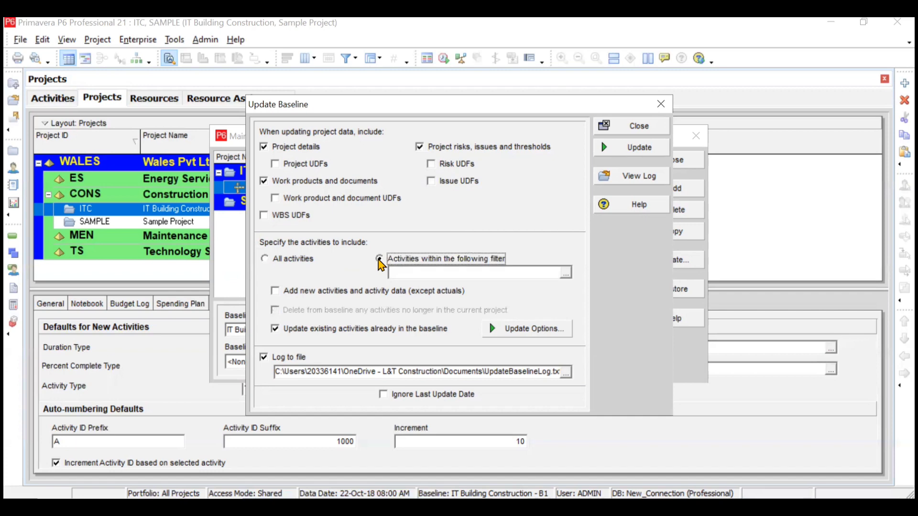
click(564, 273)
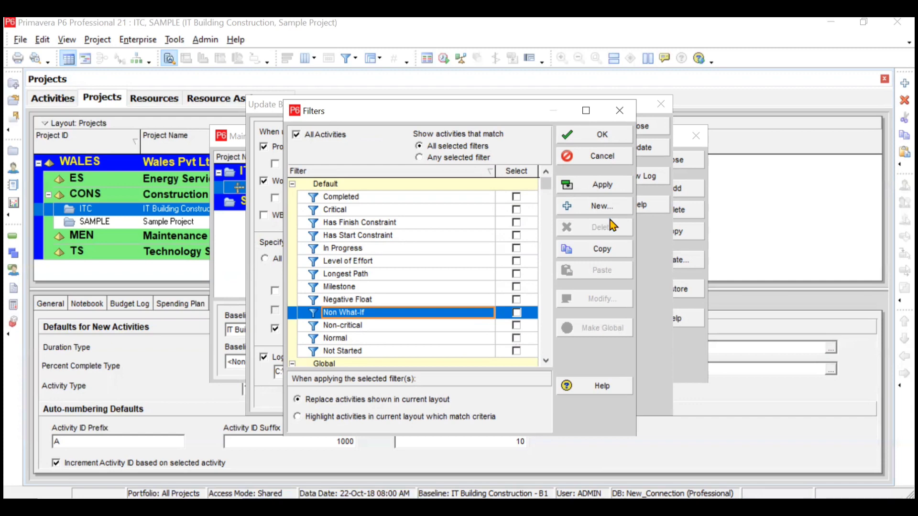
click(619, 110)
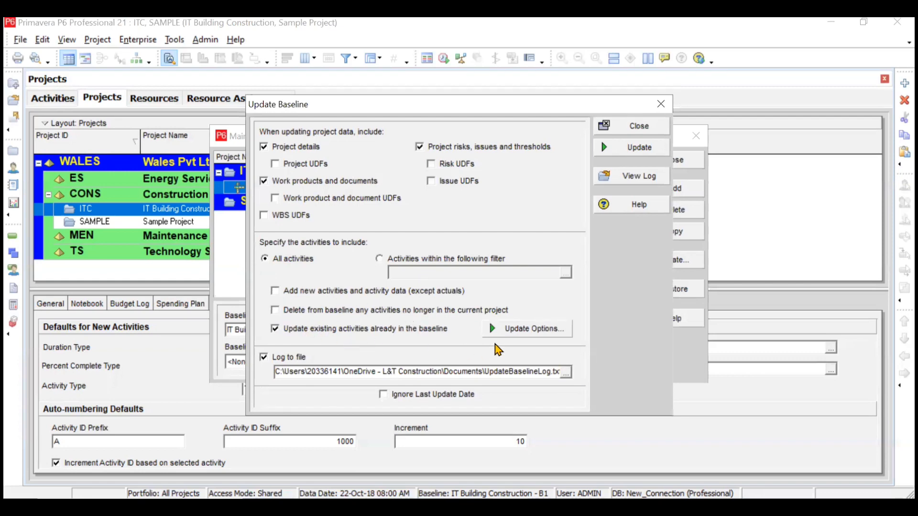
Include constraints, dates, duration and data date, relationships, expenses, and budgeted and actual units and cost for activities without resource assignments in the baseline update
click(553, 330)
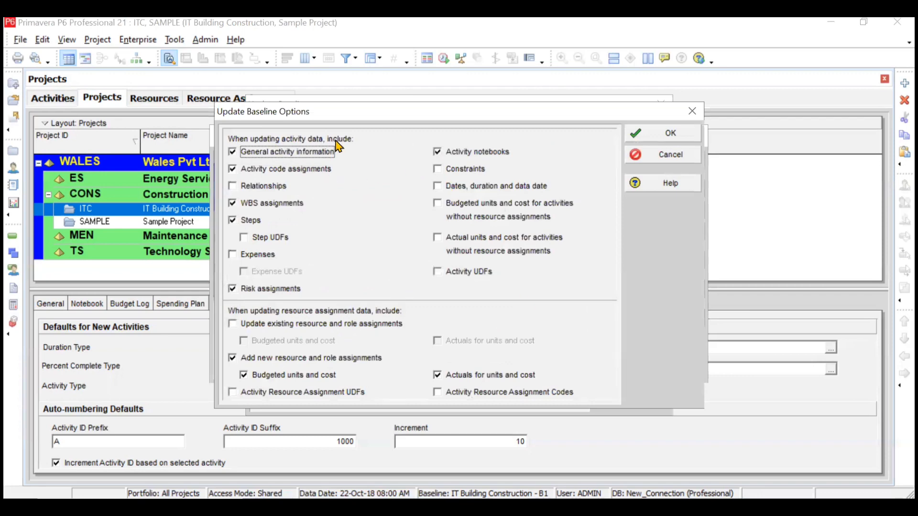
click(437, 169)
click(437, 186)
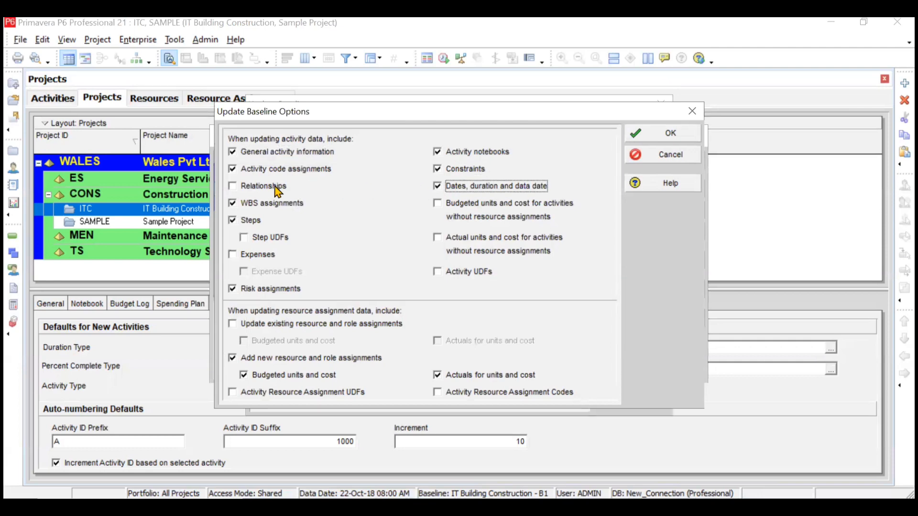
click(232, 186)
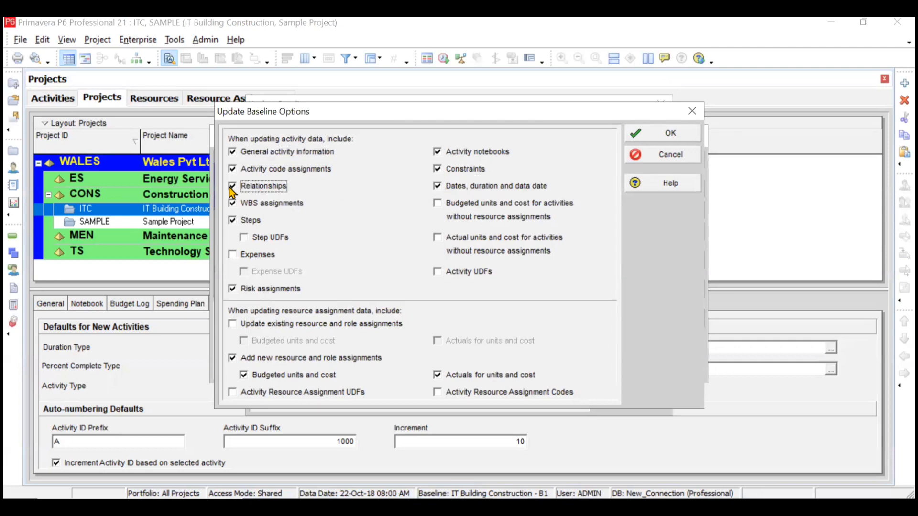
click(233, 255)
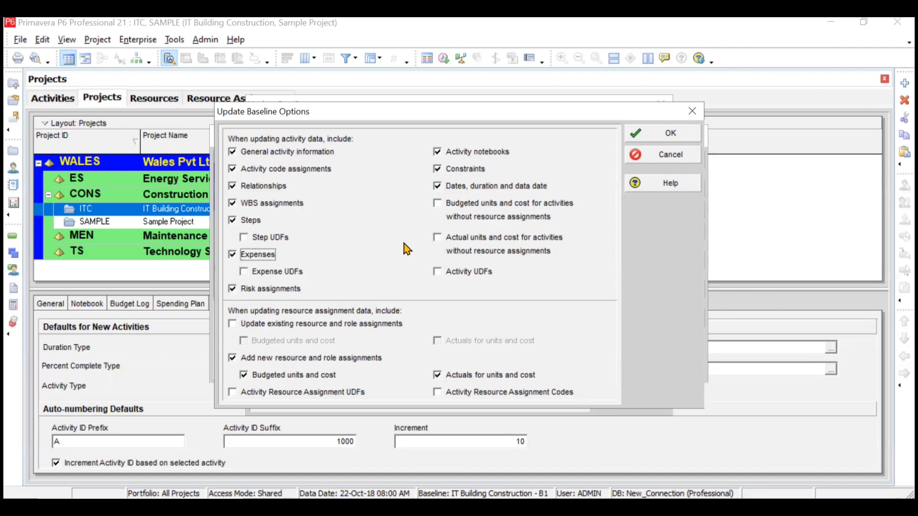
click(438, 238)
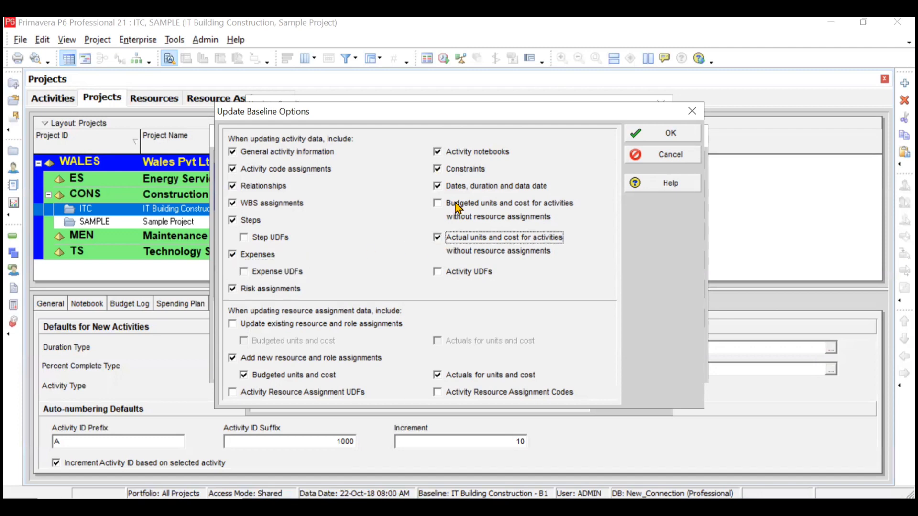
click(438, 204)
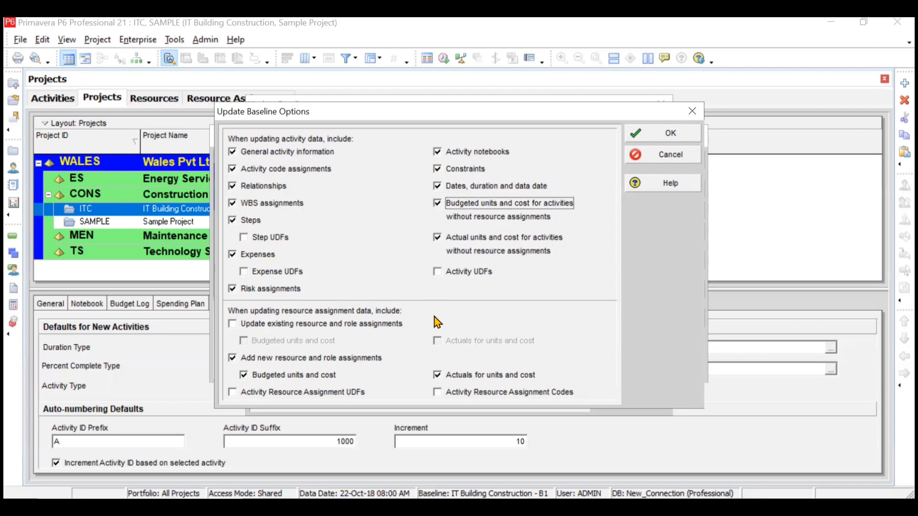
click(689, 132)
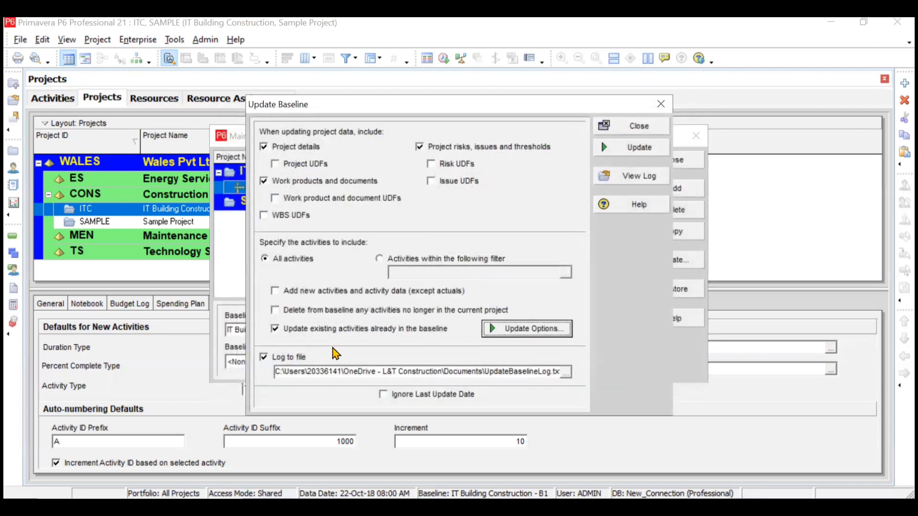
Set the update log file to a new UpdateBaselineLog.TXT on the Desktop and run the baseline update
click(564, 375)
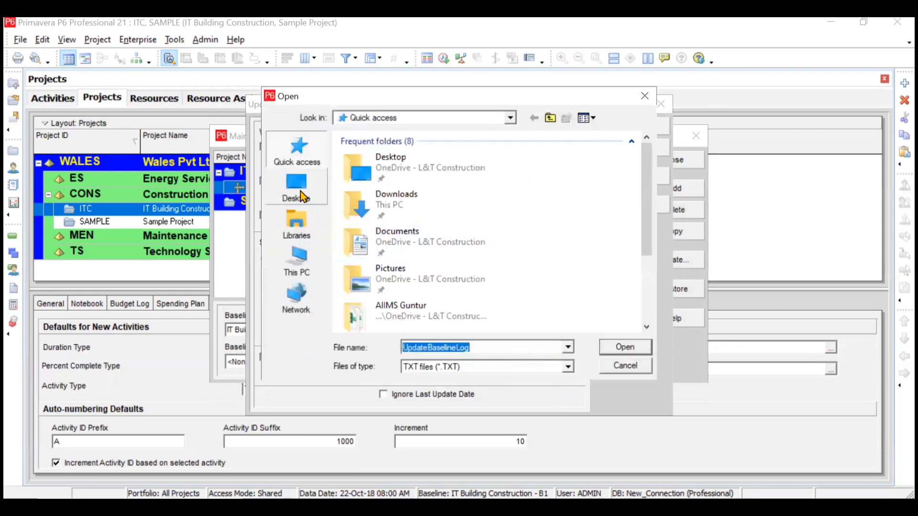
click(297, 195)
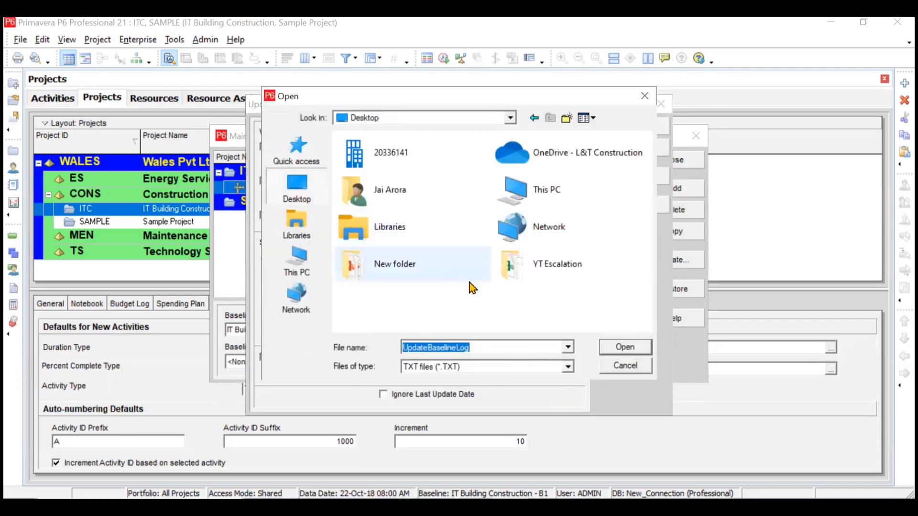
click(625, 347)
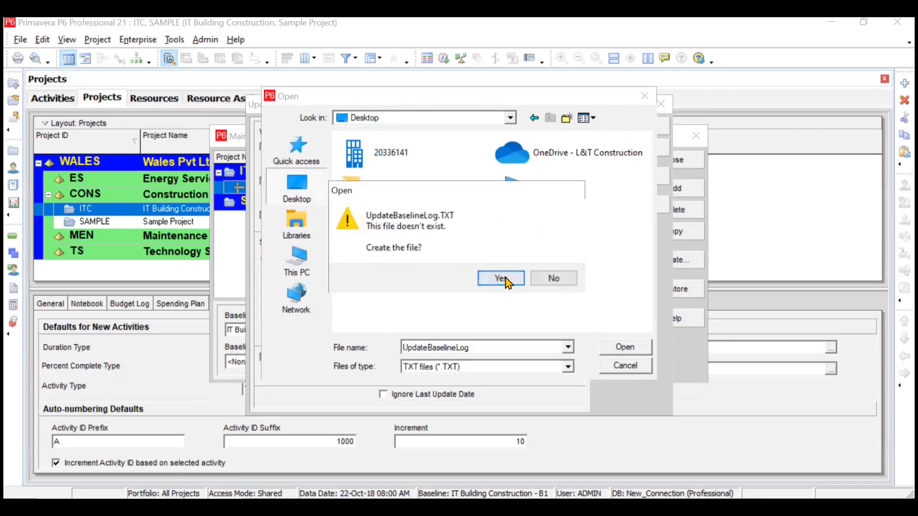
click(502, 279)
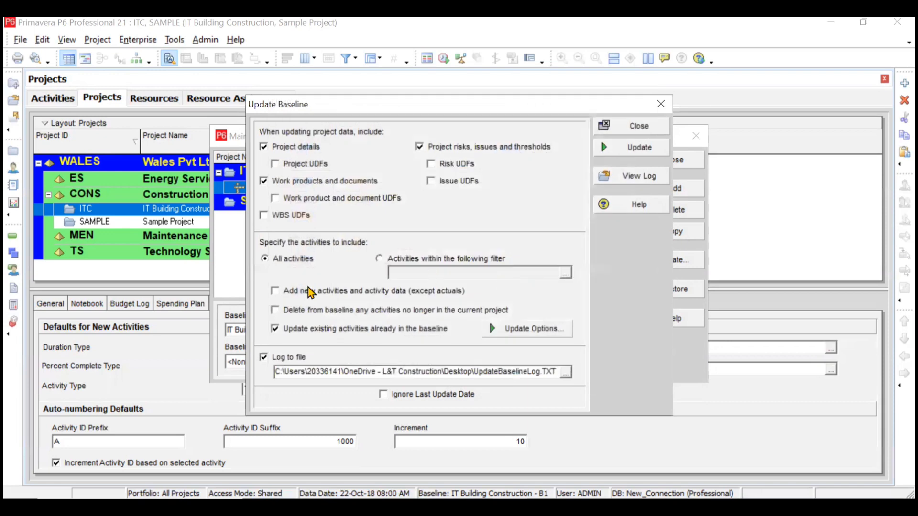
click(628, 151)
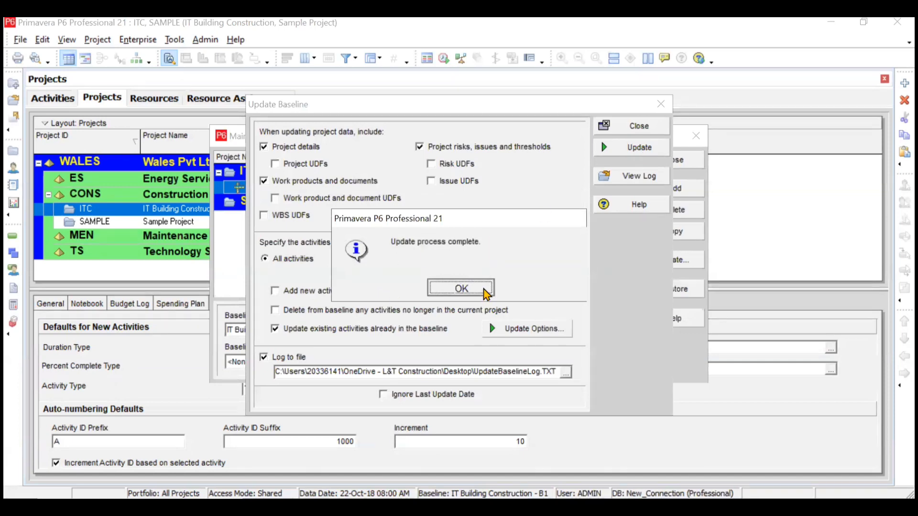
click(461, 288)
Review the created, updated and deleted entries in the baseline update log, and close the log and the baseline update settings
click(653, 183)
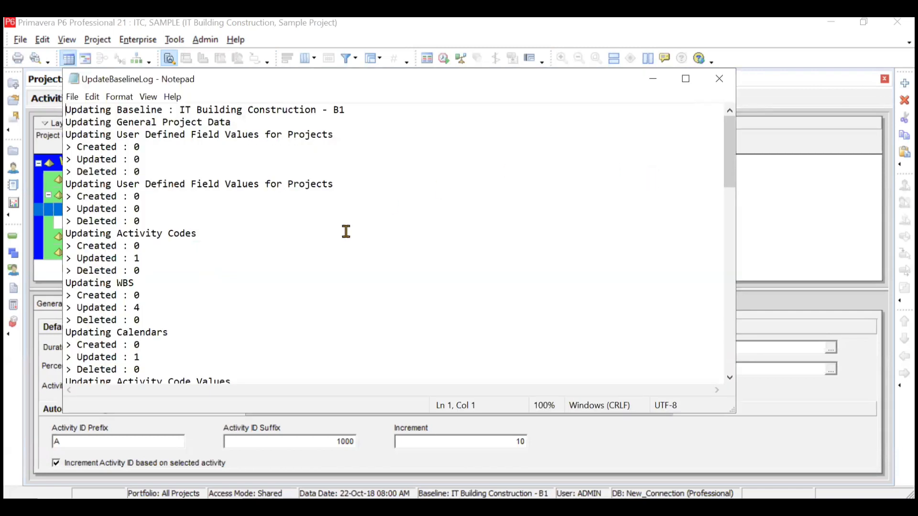
scroll(290, 265, down, 12)
scroll(290, 266, down, 7)
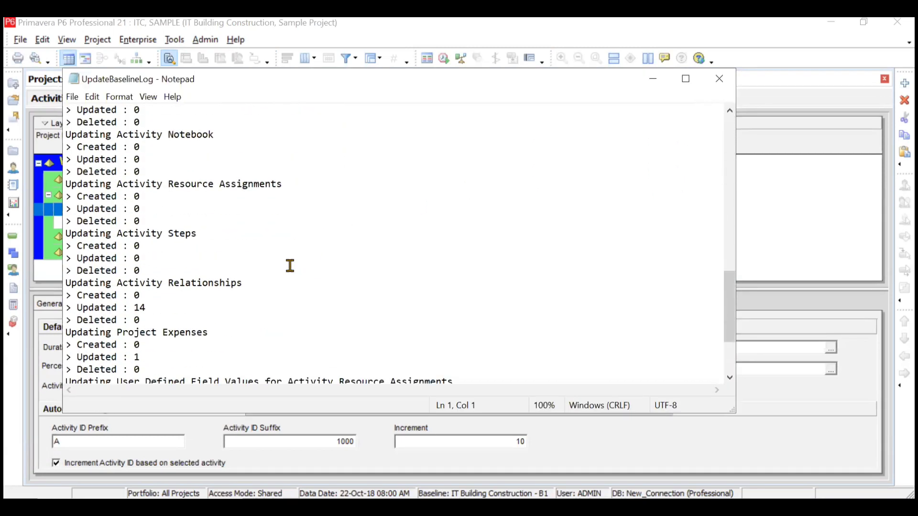
scroll(291, 266, up, 20)
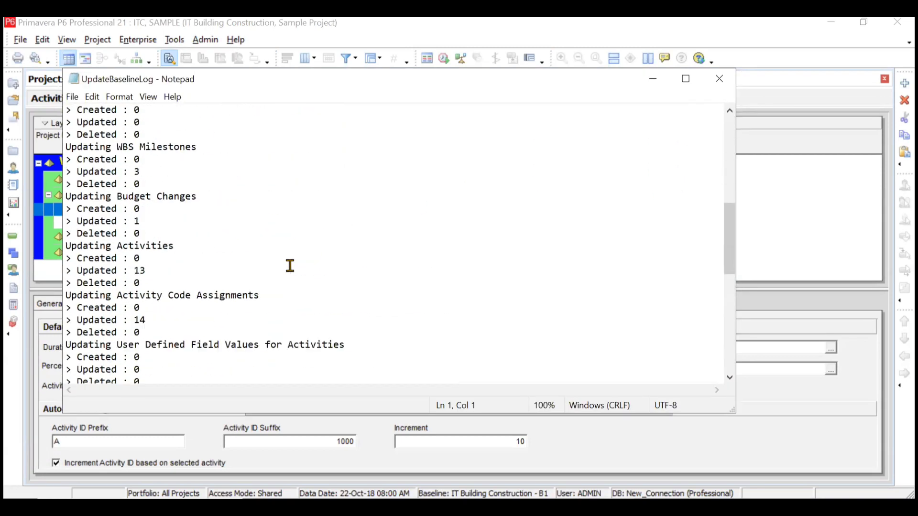
click(714, 82)
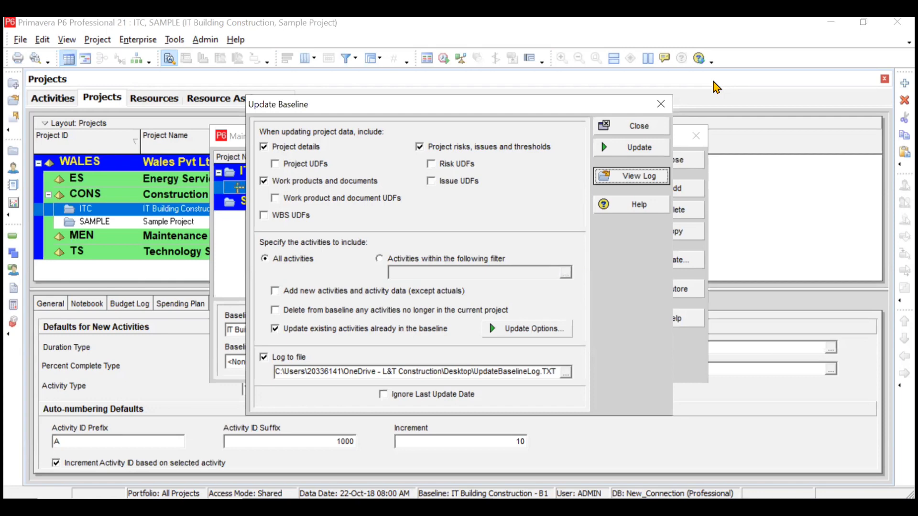
click(640, 130)
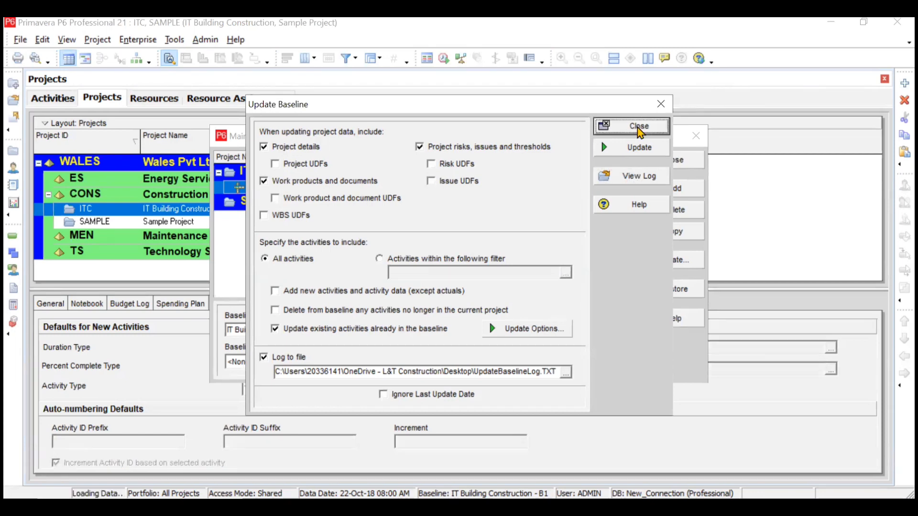